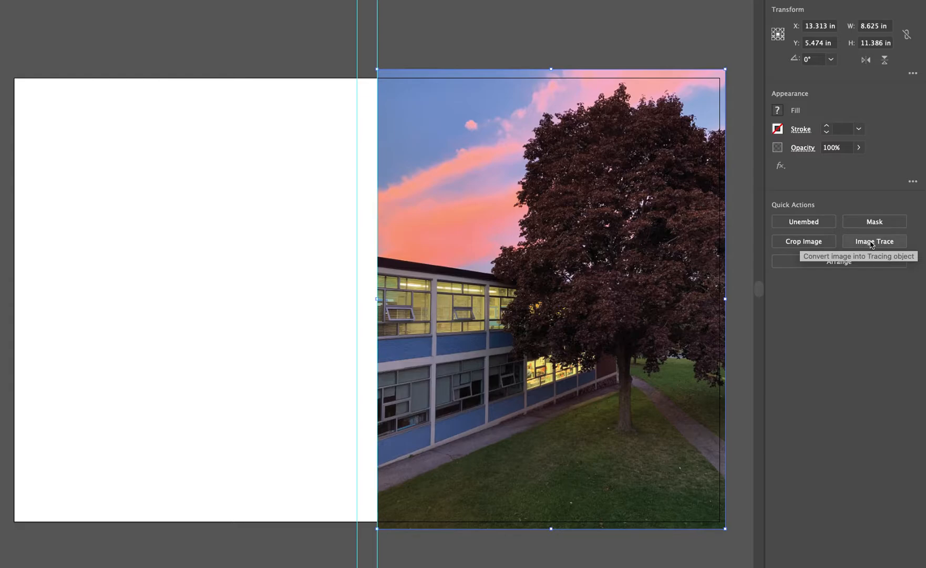
- Try tracing the placed school photo with the 3 Colors Image Trace preset, and undo the trace
click(870, 243)
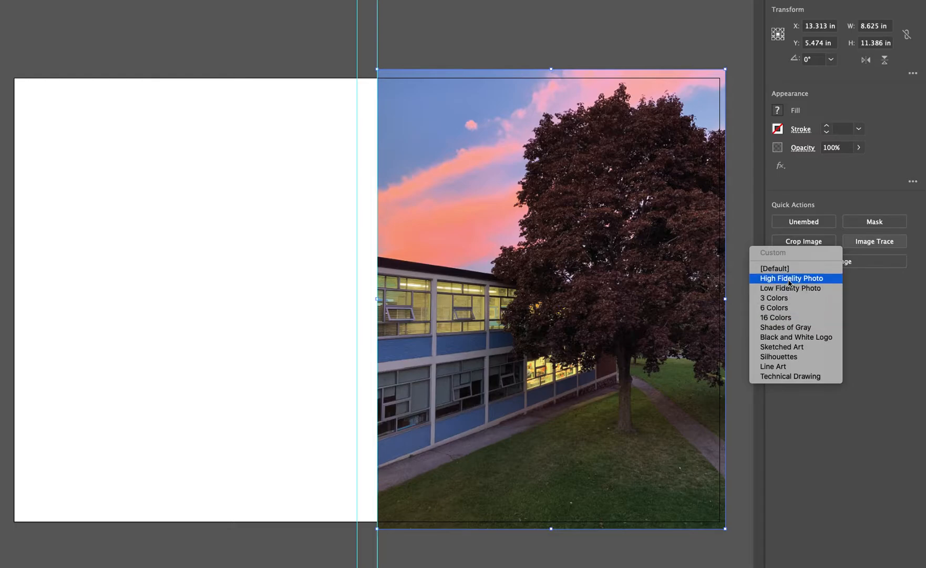
click(785, 298)
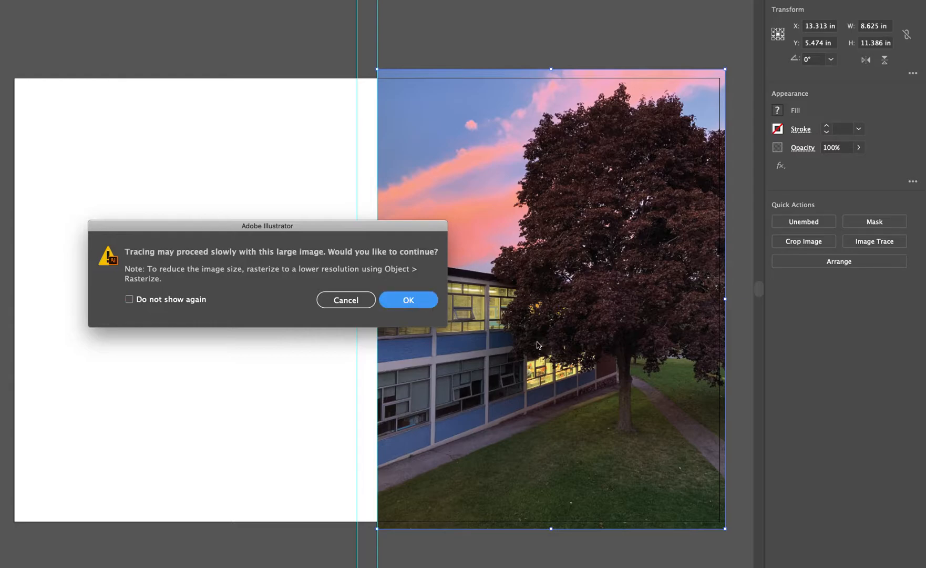
key(Return)
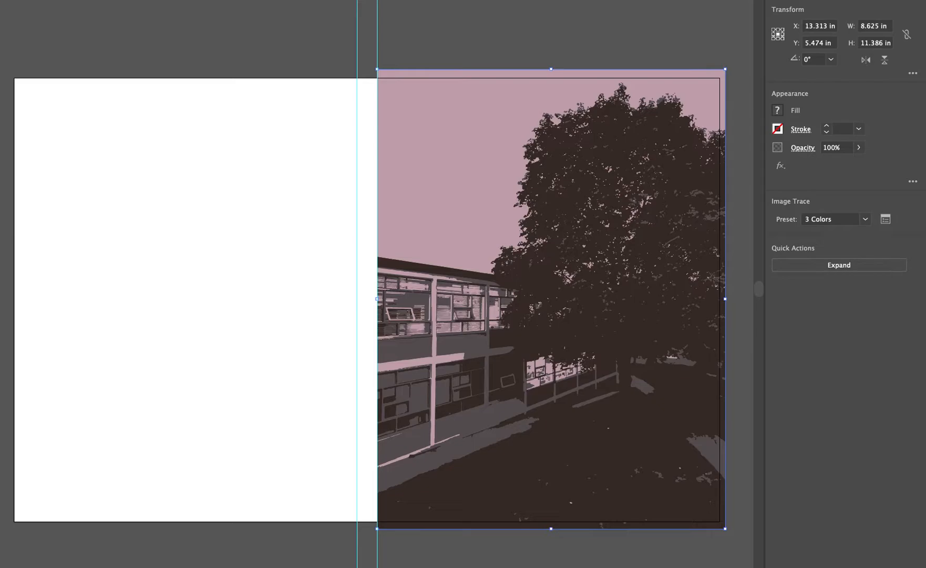
key(ctrl+z)
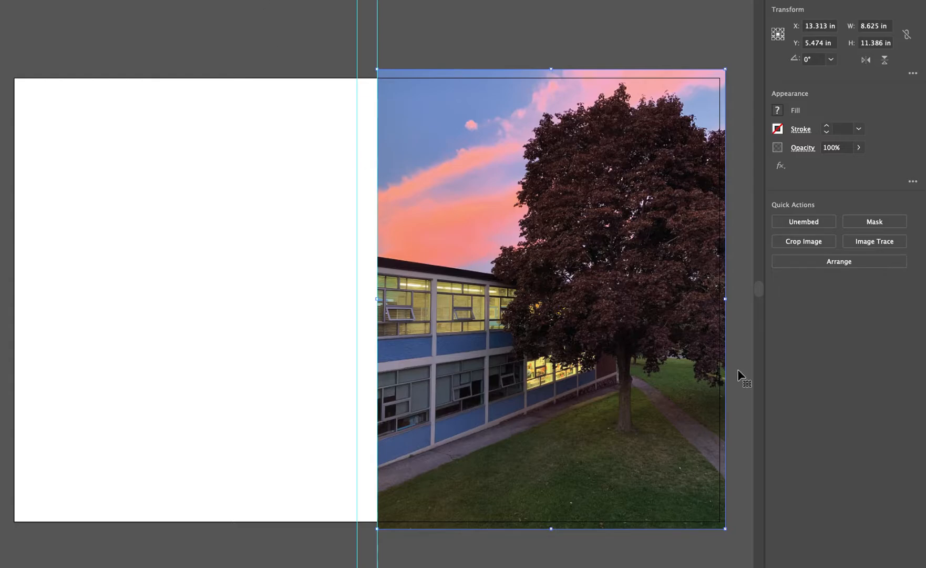
- Trace the placed photo with the Low Fidelity Photo preset, accepting the large-image processing
click(873, 242)
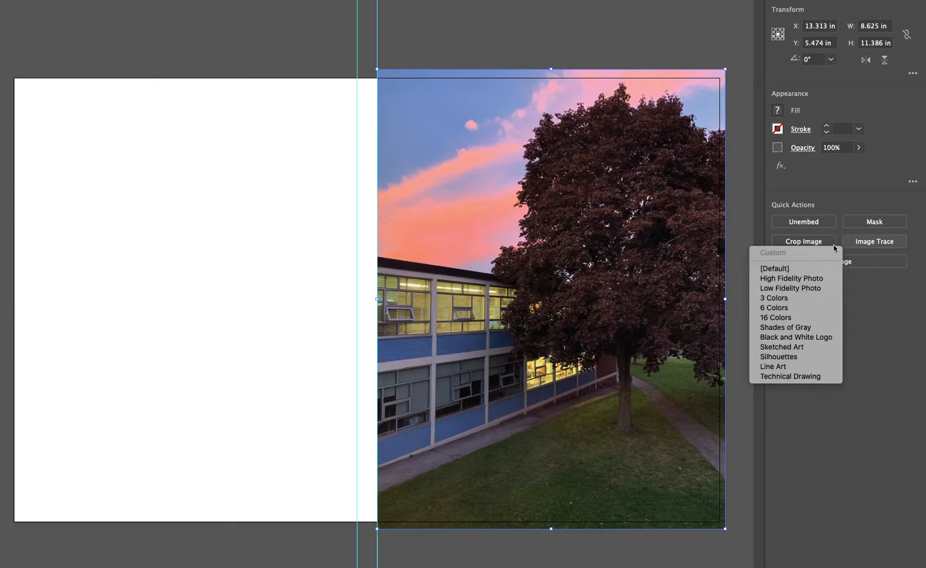
click(795, 288)
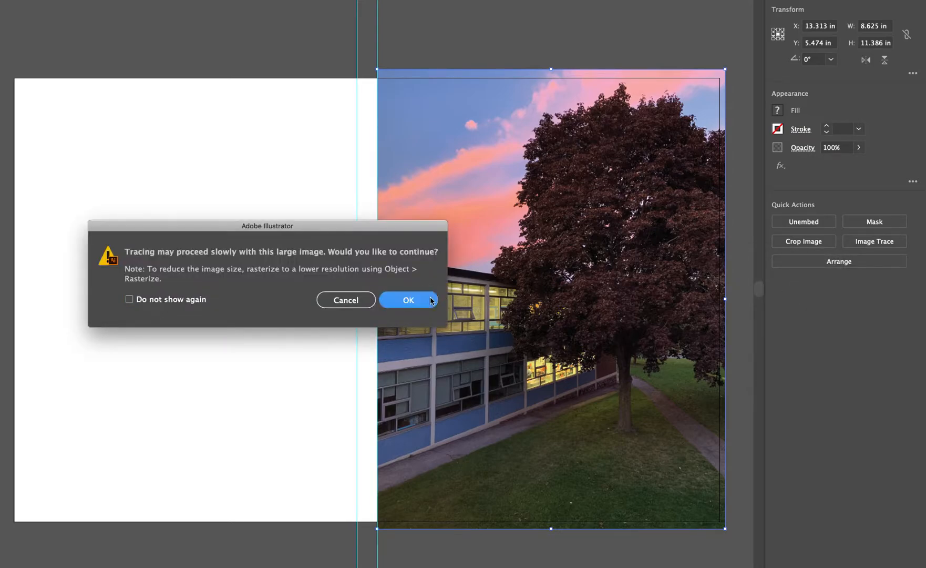
key(Return)
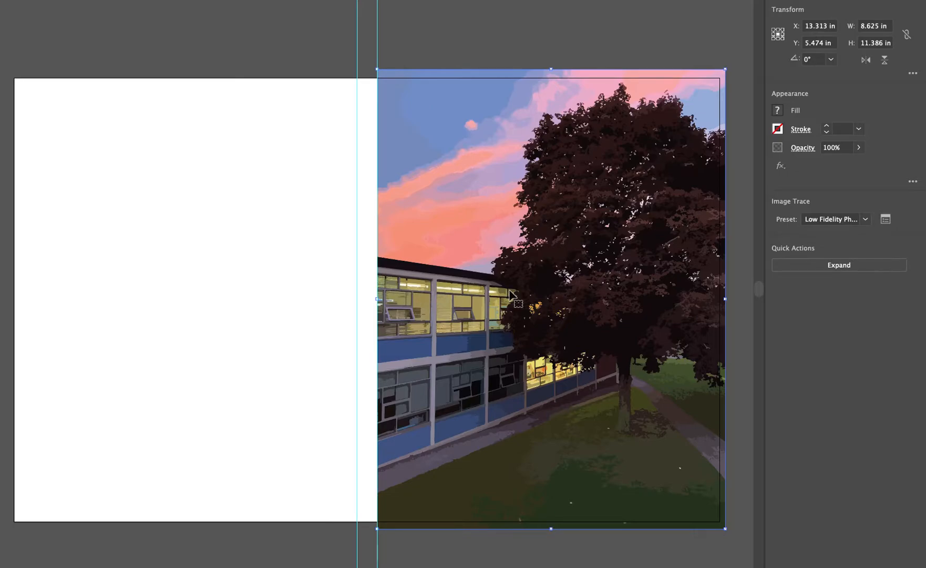
- Examine the Low Fidelity Photo trace up close around the windows and tree foliage, and undo it
scroll(509, 292, up, 5)
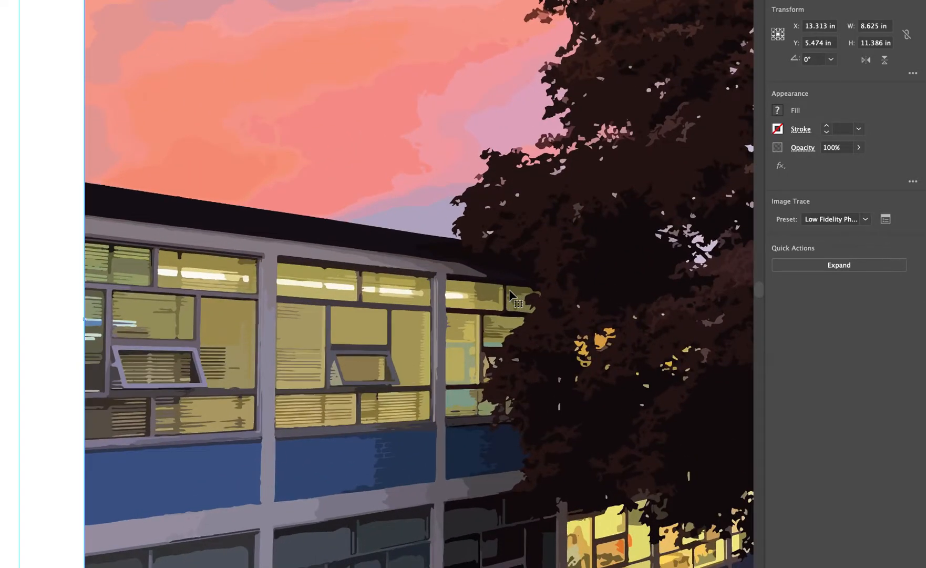
scroll(602, 410, down, 3)
scroll(602, 410, right, 3)
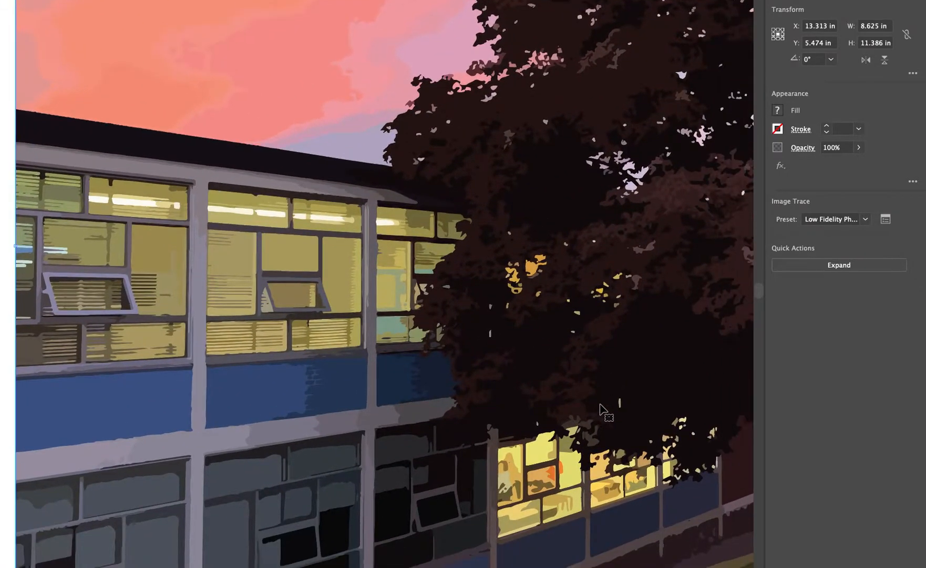
scroll(602, 410, up, 2)
scroll(602, 410, left, 1)
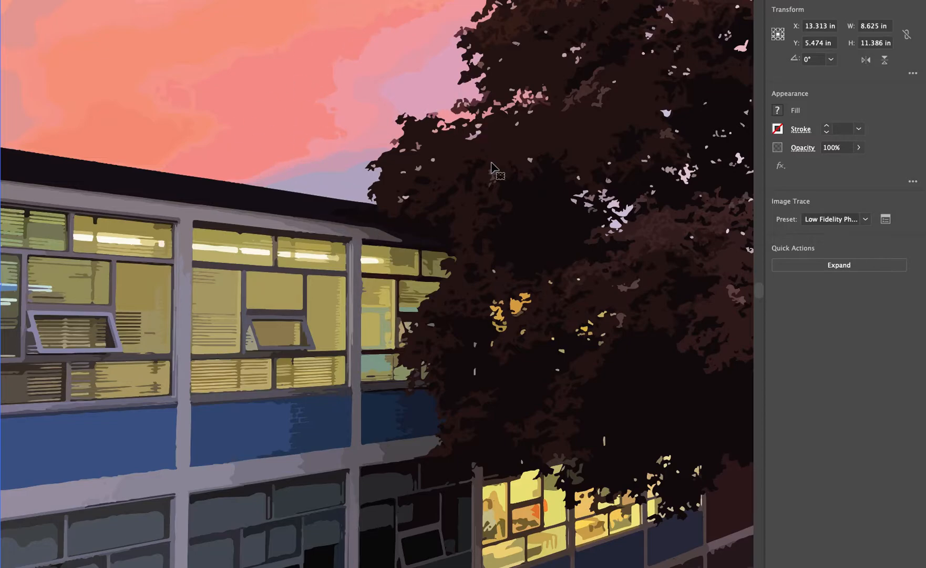
scroll(563, 164, right, 3)
scroll(563, 164, down, 3)
scroll(563, 163, right, 4)
scroll(563, 164, down, 3)
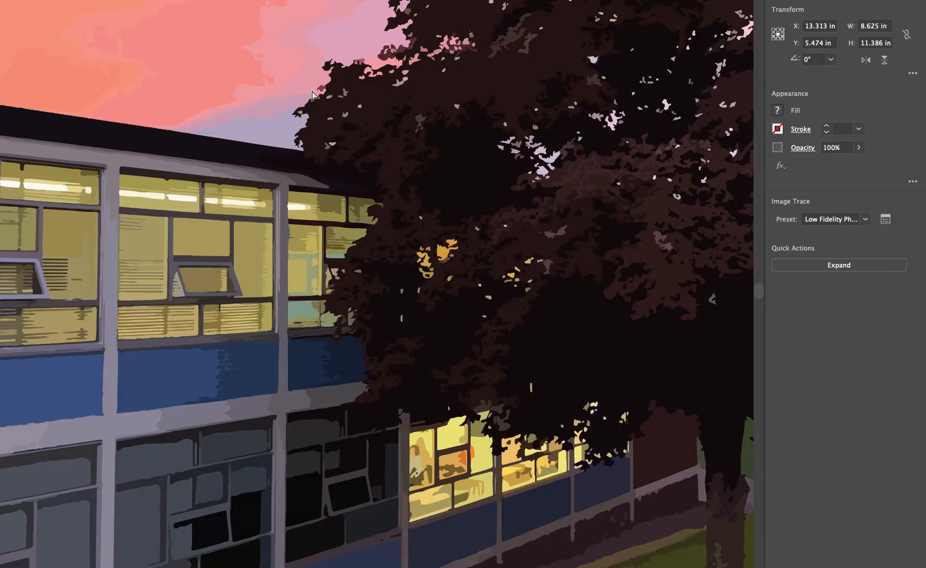
key(super+z)
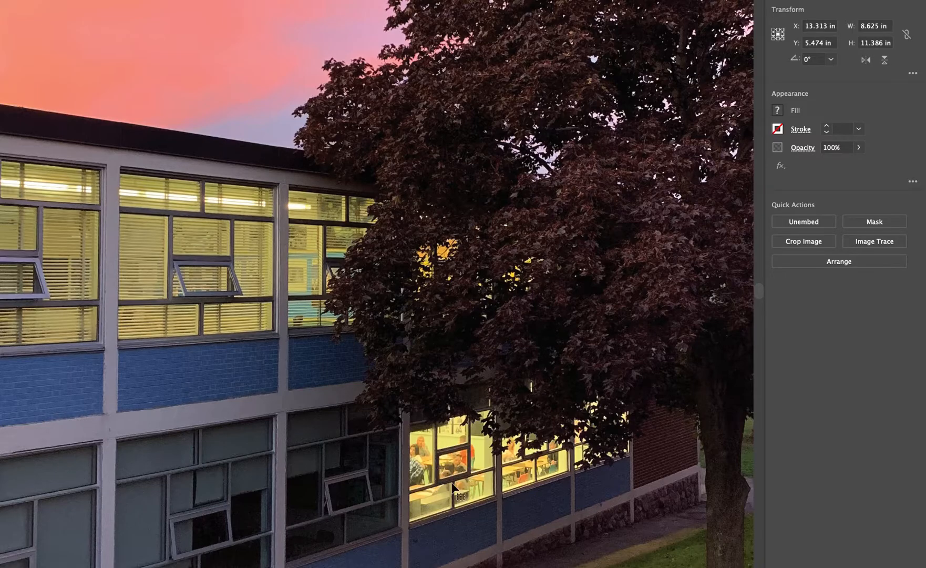
- Try the High Fidelity Photo trace preset on the photo, inspect the building and tree detail, and undo it
click(876, 251)
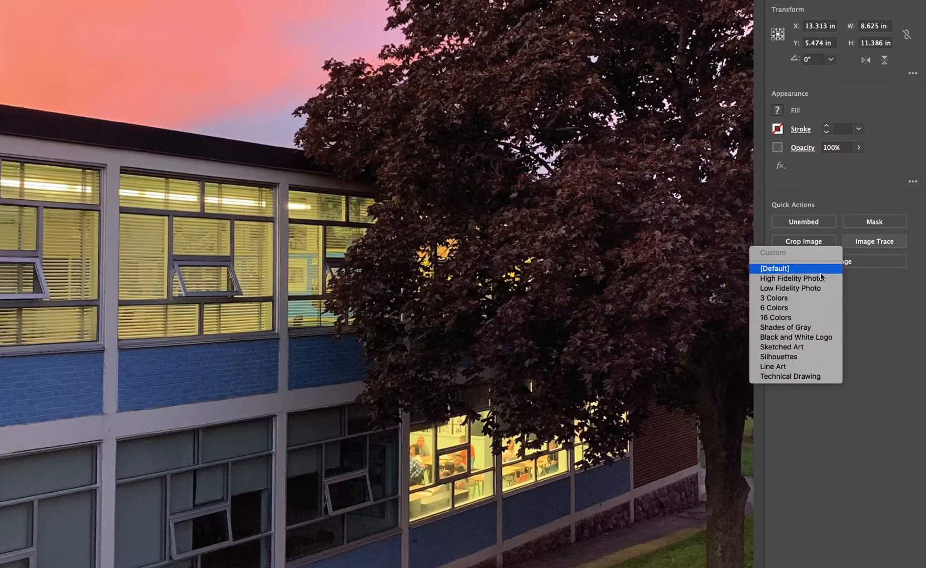
click(822, 278)
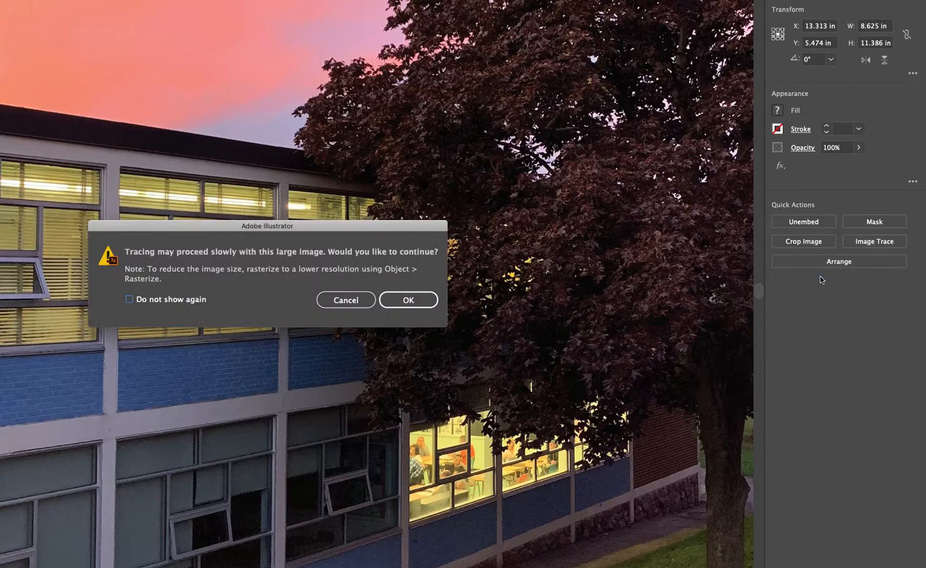
click(435, 304)
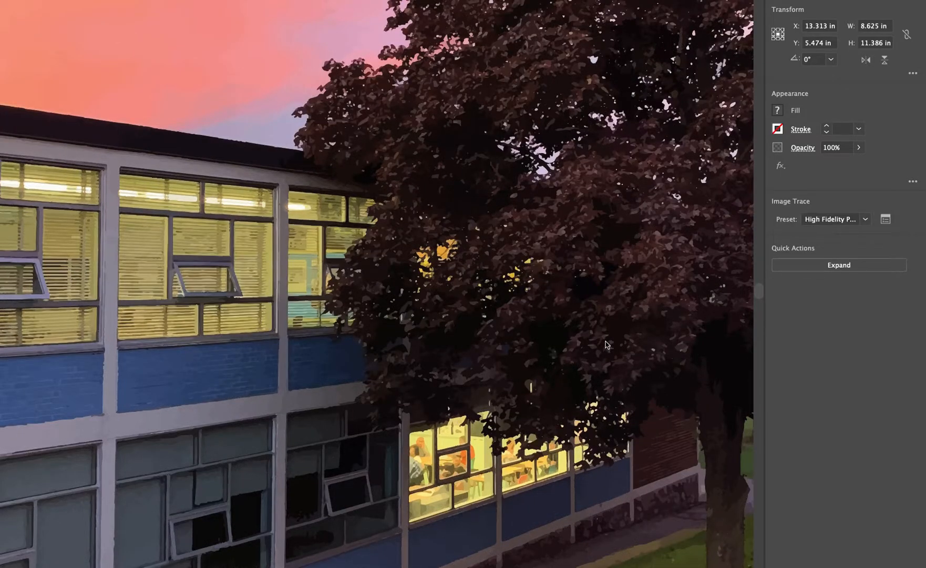
scroll(590, 399, down, 5)
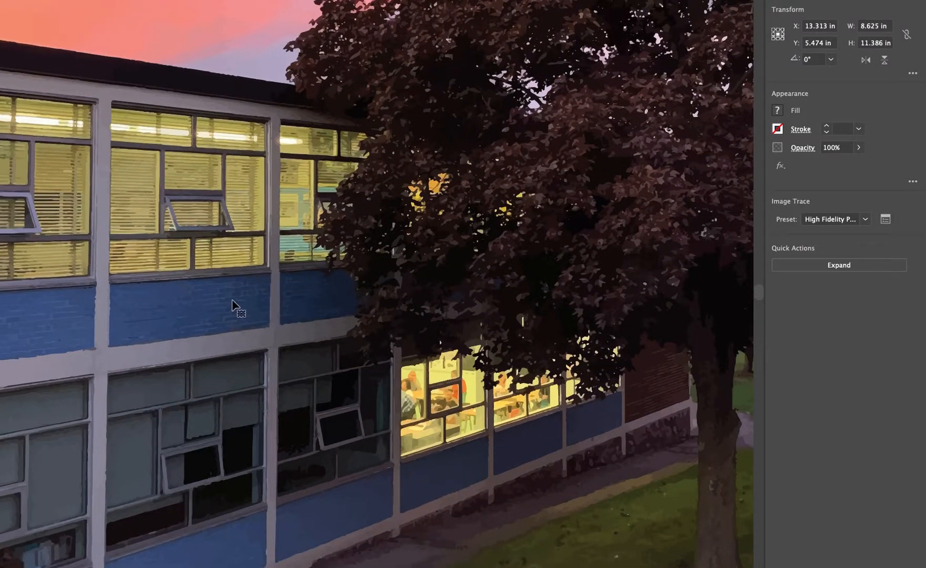
scroll(316, 299, up, 5)
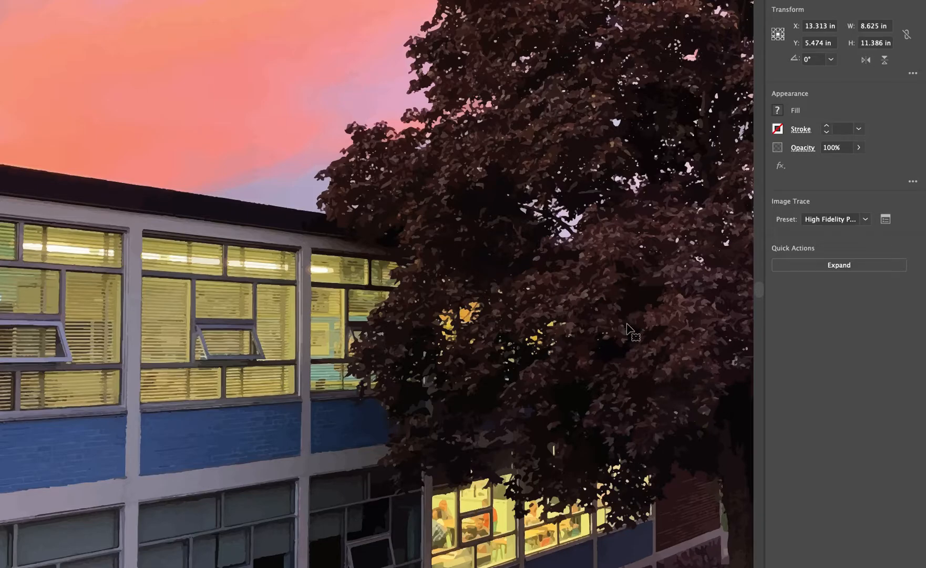
scroll(635, 350, down, 3)
scroll(634, 350, right, 2)
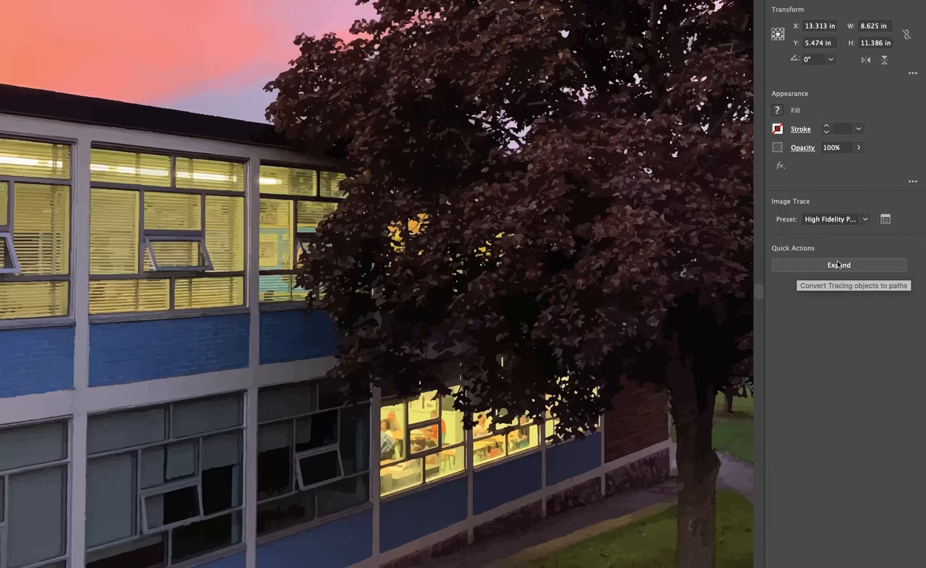
key(ctrl+z)
- Try the 6 Colors trace preset on the photo, check the simplified building and tree, and undo it
click(883, 244)
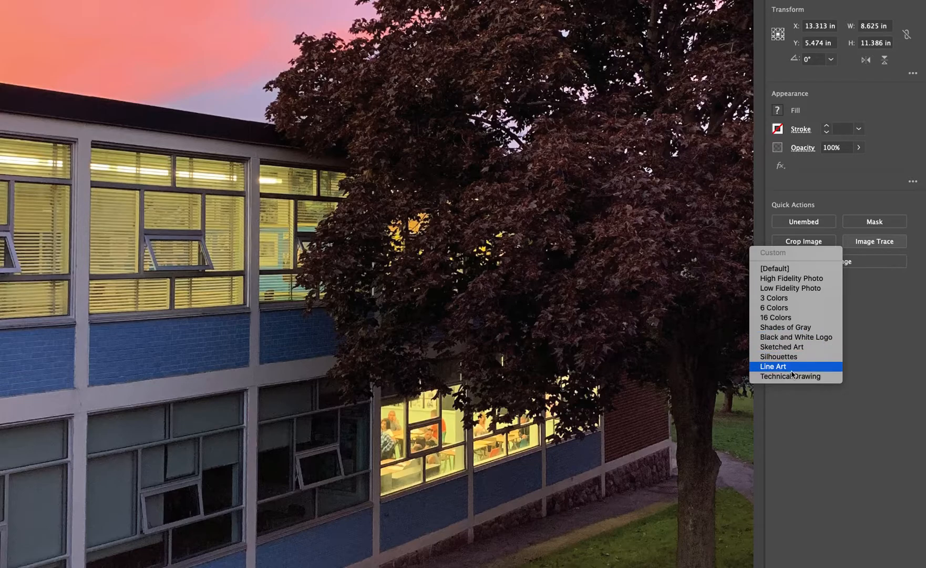
click(786, 319)
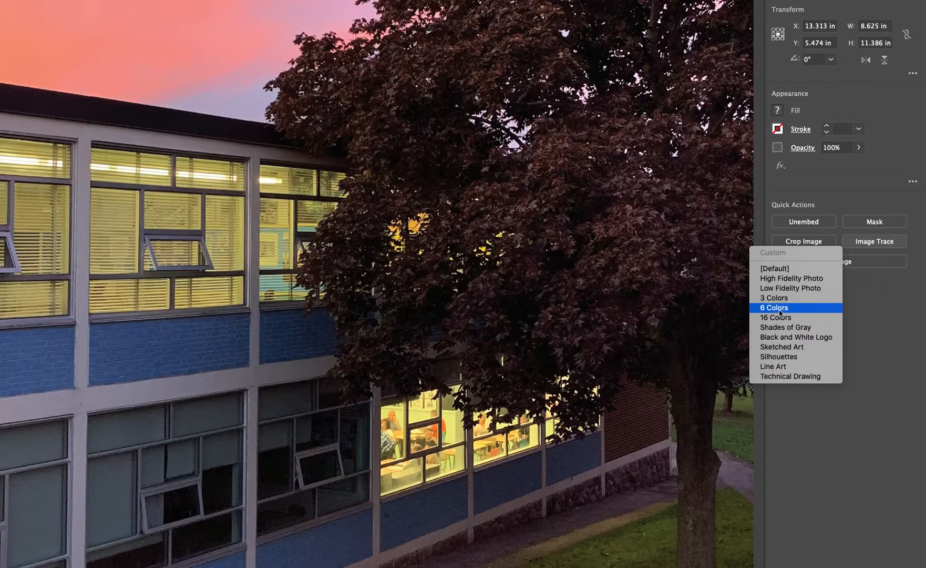
click(409, 300)
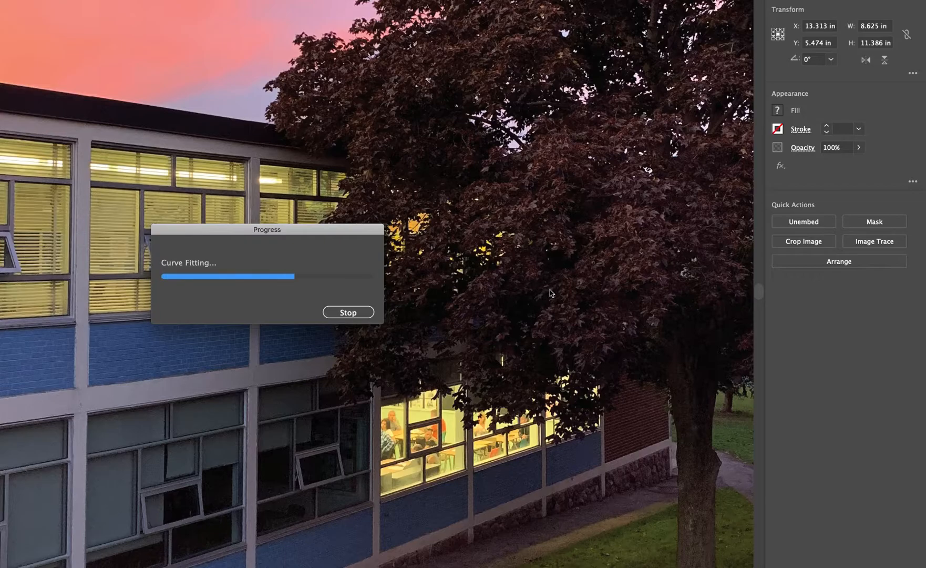
scroll(489, 341, down, 2)
scroll(490, 342, left, 2)
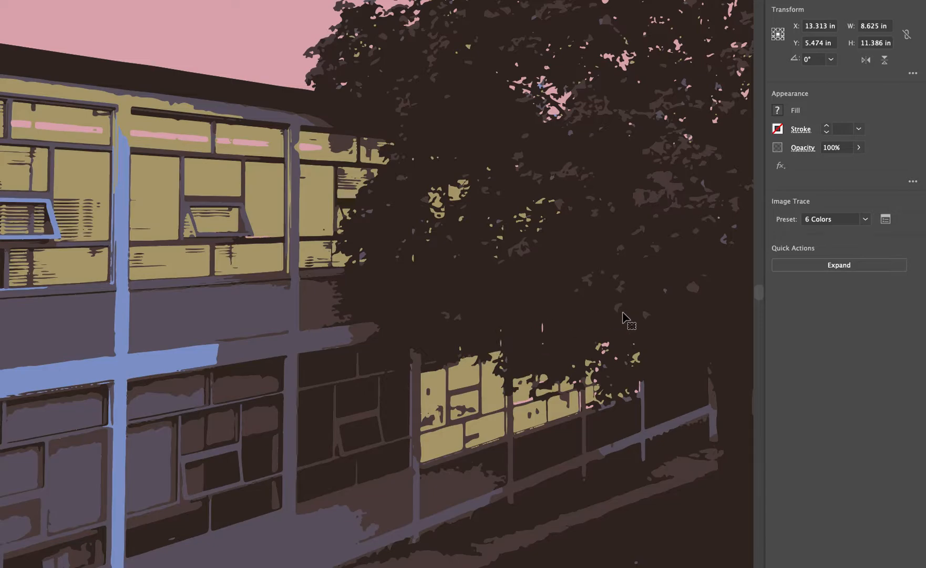
key(ctrl+z)
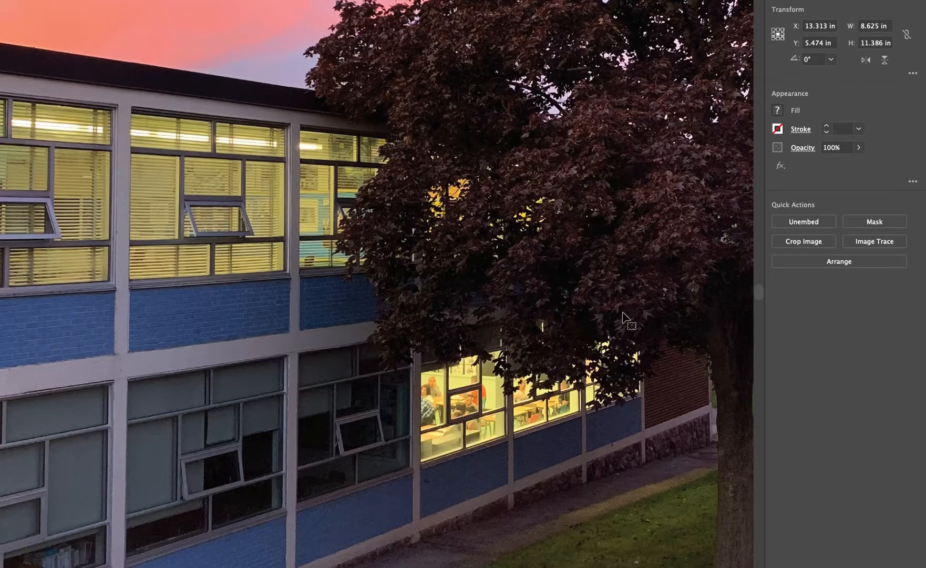
- Try the 16 Colors trace preset on the photo, look over the windows and lawn, and undo it
click(873, 244)
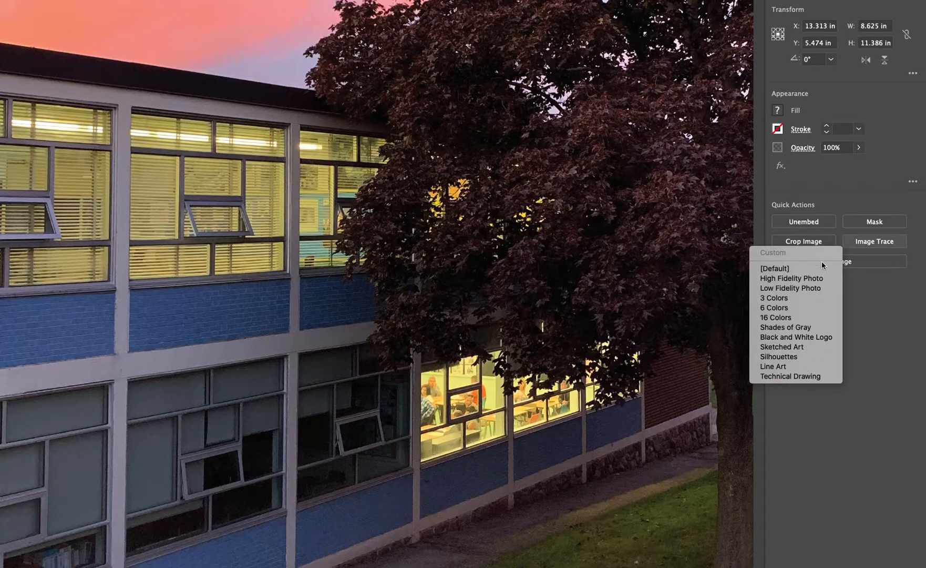
click(795, 318)
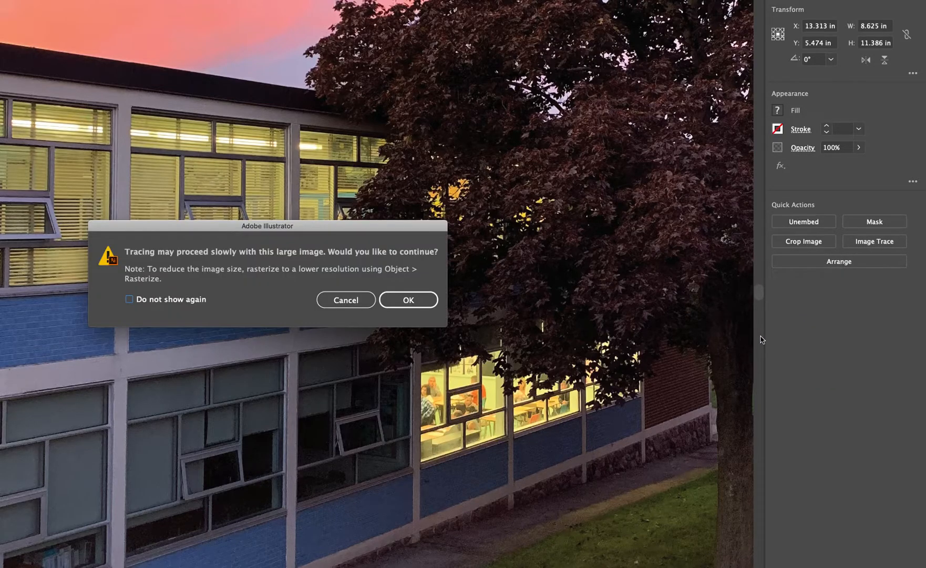
click(415, 305)
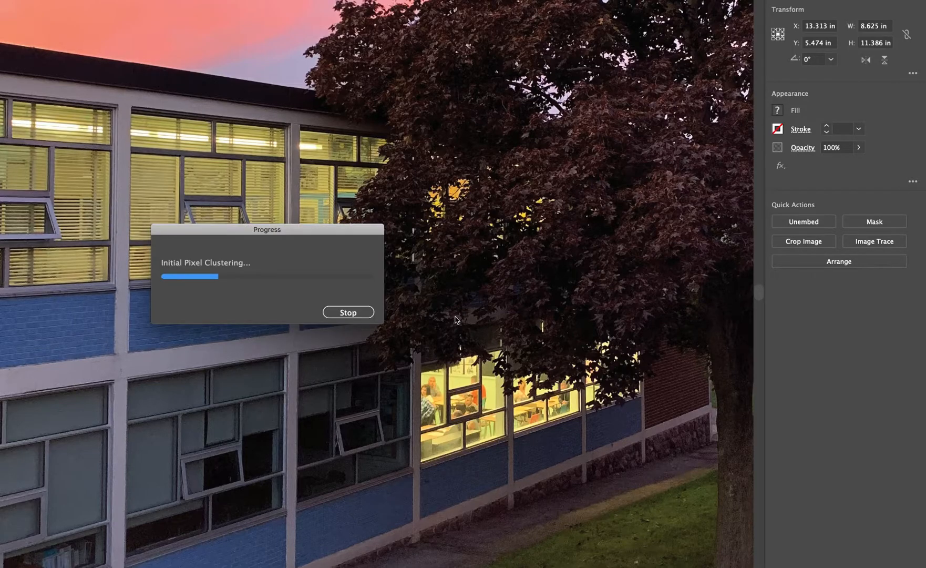
drag(300, 236, 401, 304)
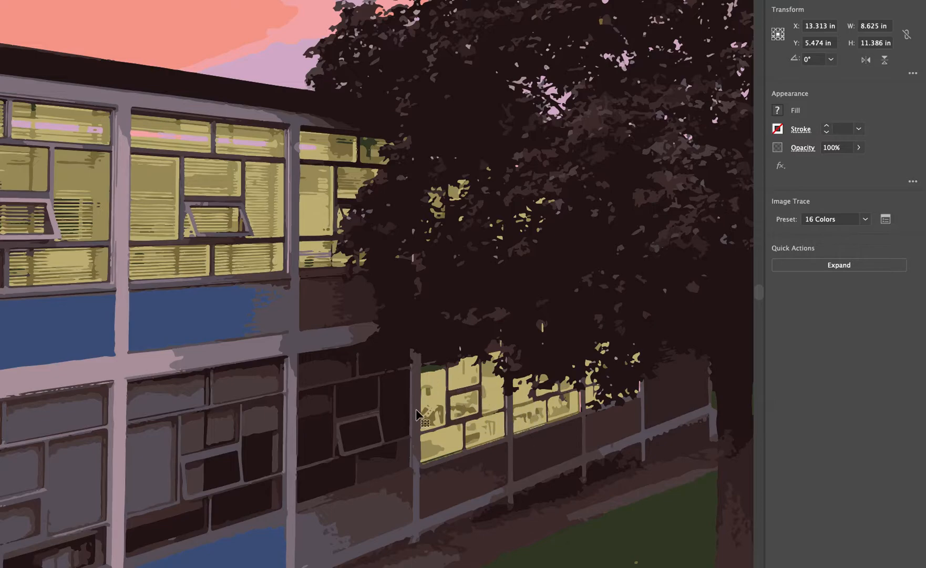
scroll(486, 418, down, 3)
scroll(486, 419, right, 3)
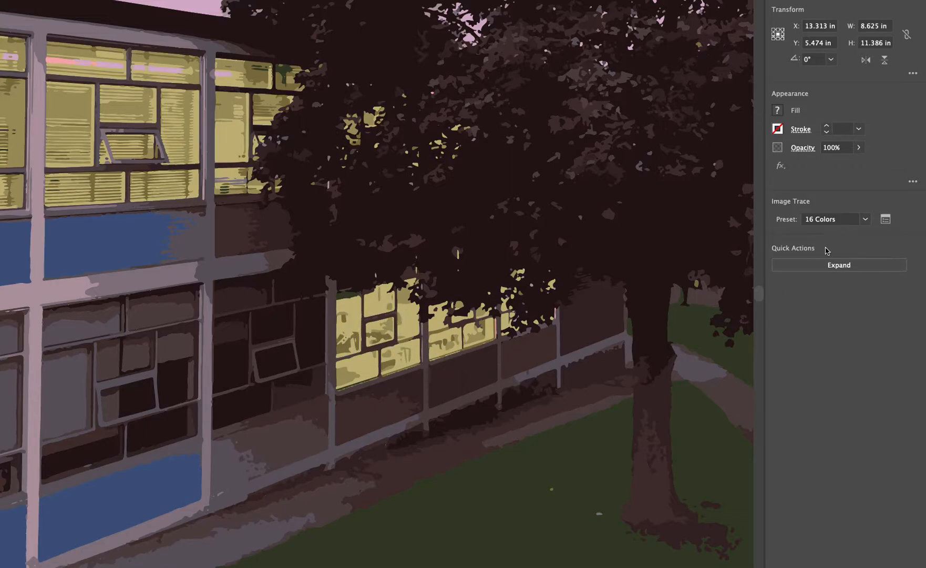
key(ctrl+z)
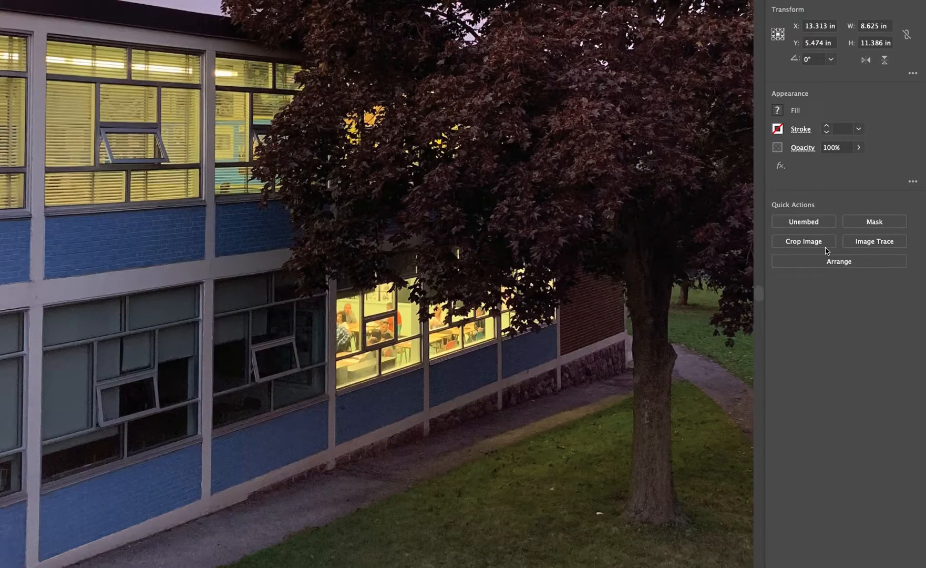
- Trace the photo with the Line Art preset and view the whole traced page
click(875, 243)
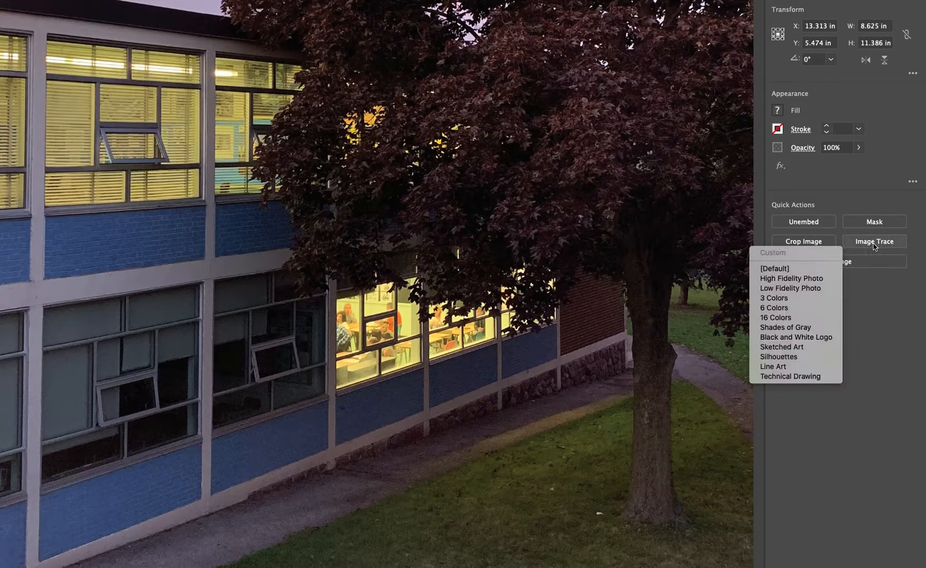
click(813, 367)
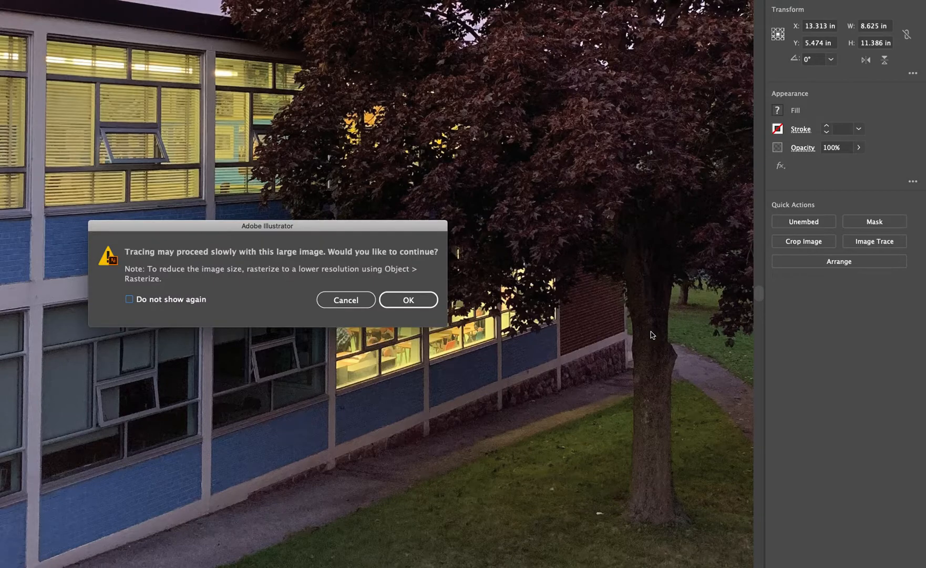
click(413, 297)
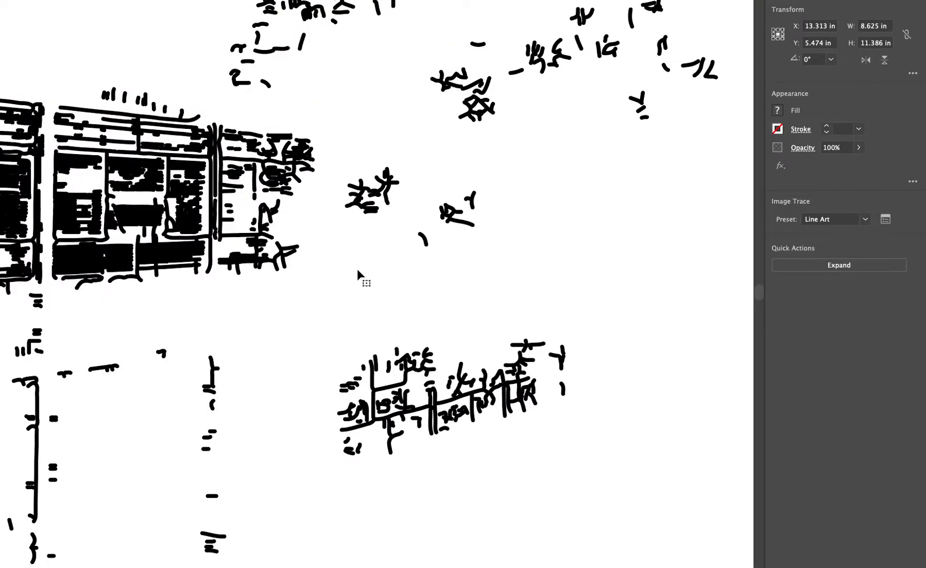
scroll(356, 268, down, 5)
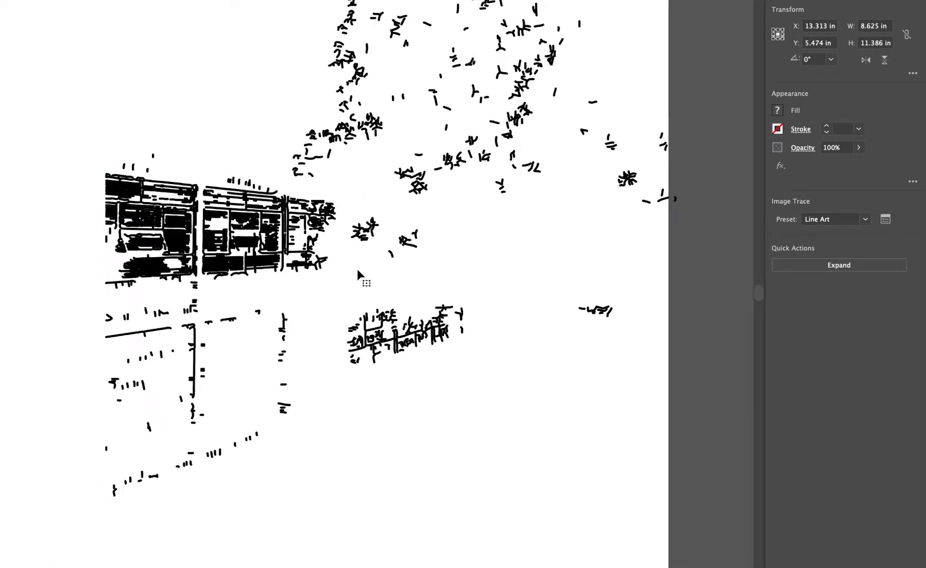
scroll(387, 272, up, 2)
scroll(387, 272, left, 1)
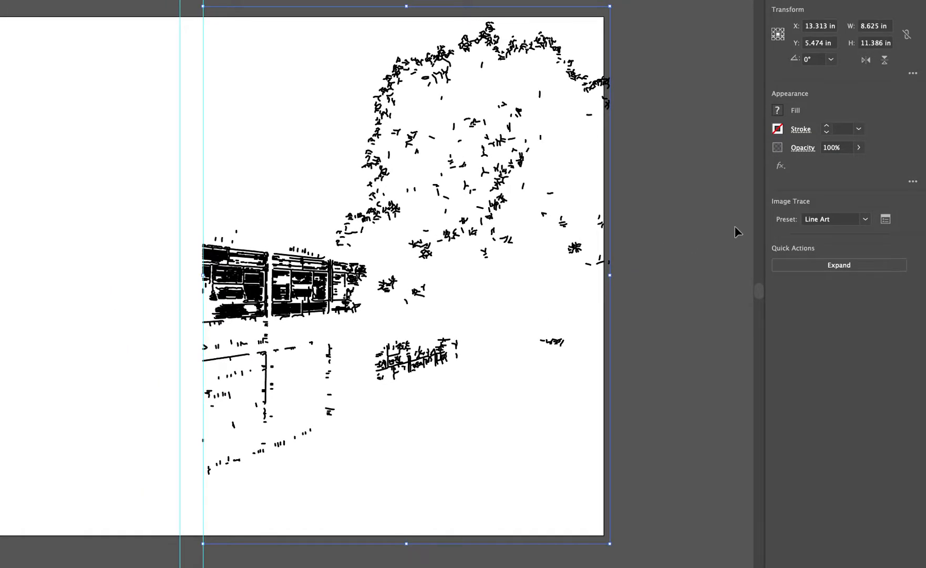
- Switch the photo's trace to the Sketched Art preset and inspect the building's windows, the tree and the upper page edge
click(866, 220)
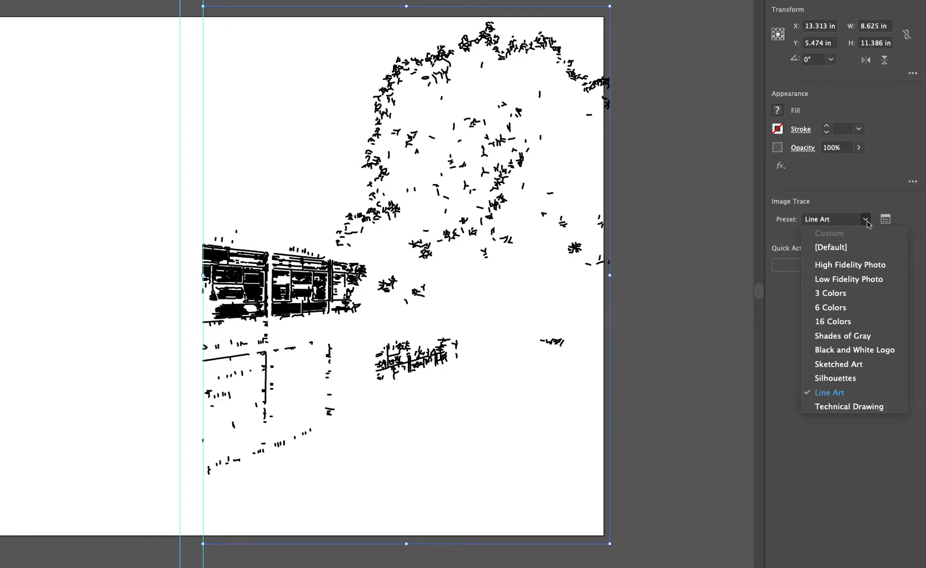
click(846, 364)
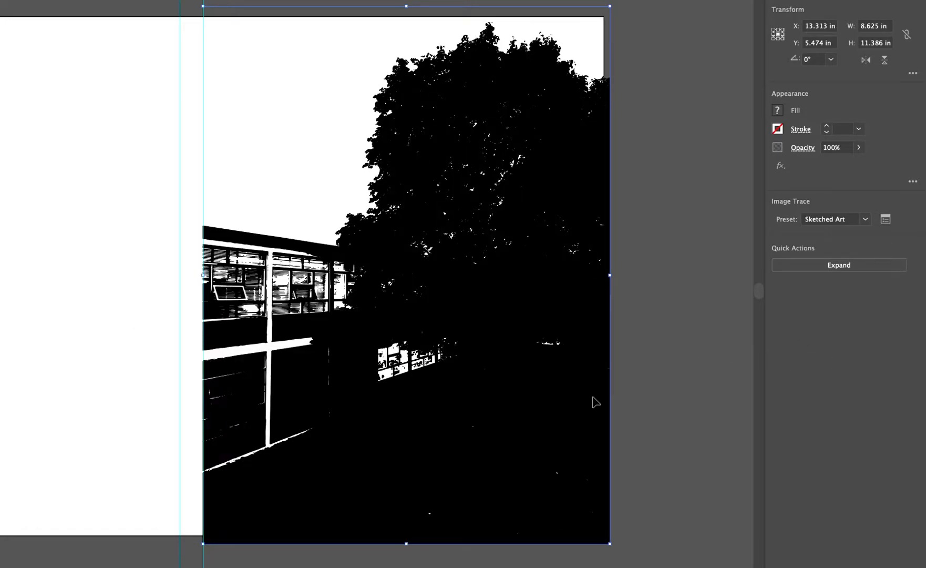
scroll(304, 283, up, 5)
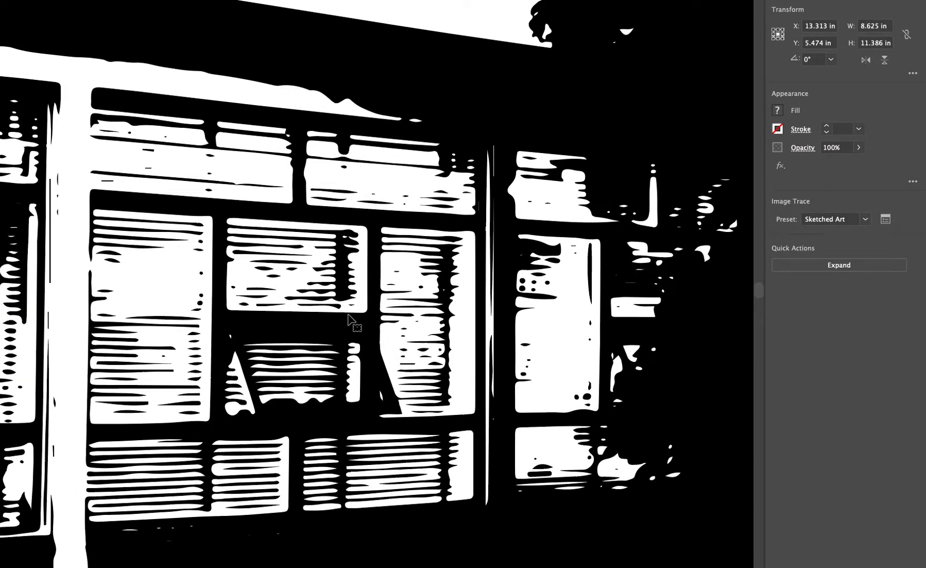
scroll(350, 322, left, 5)
scroll(349, 321, down, 2)
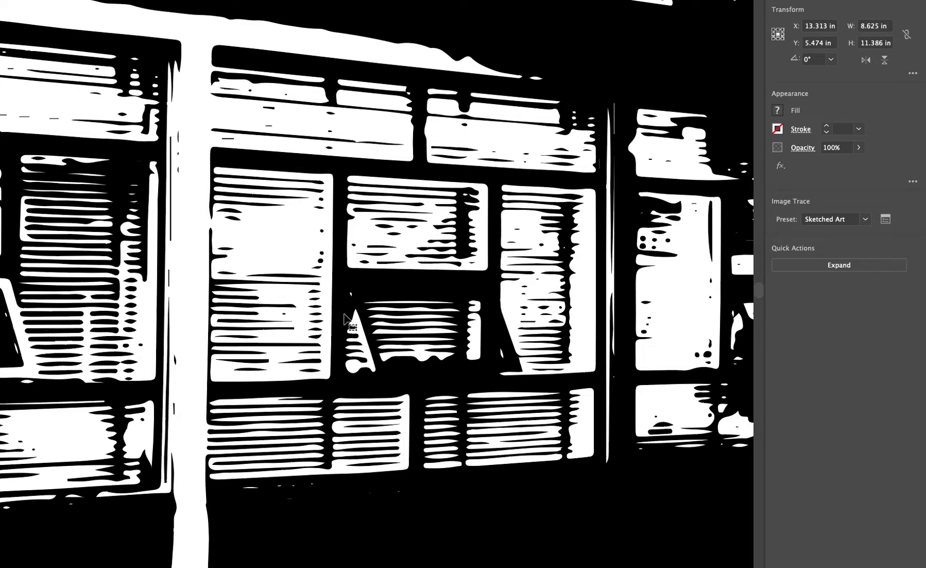
scroll(345, 314, down, 3)
scroll(345, 315, down, 4)
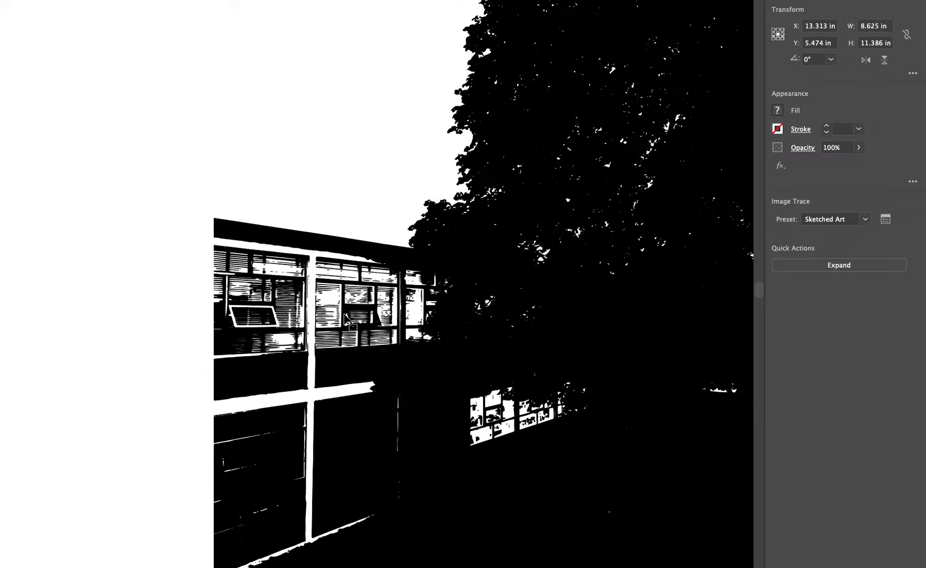
scroll(347, 318, right, 5)
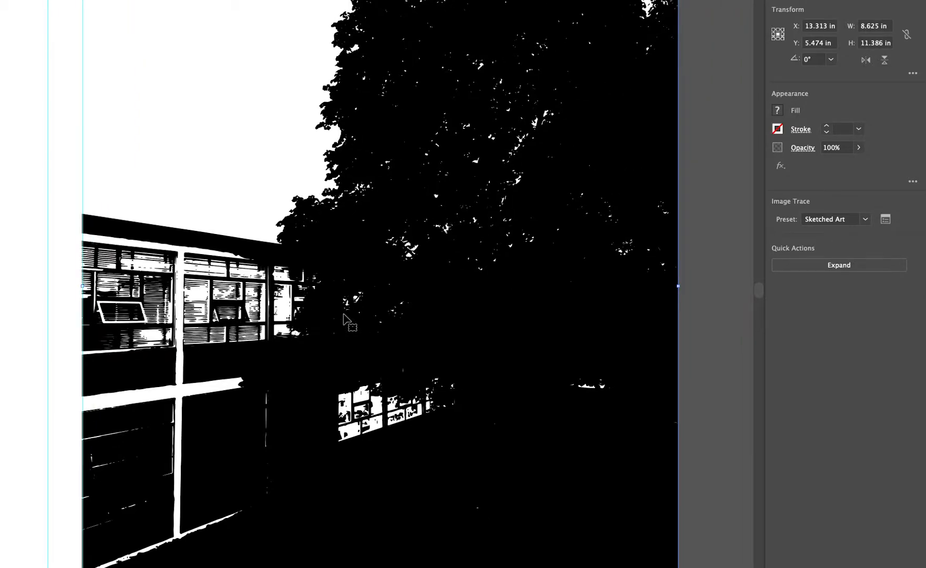
scroll(350, 319, down, 3)
scroll(348, 314, up, 5)
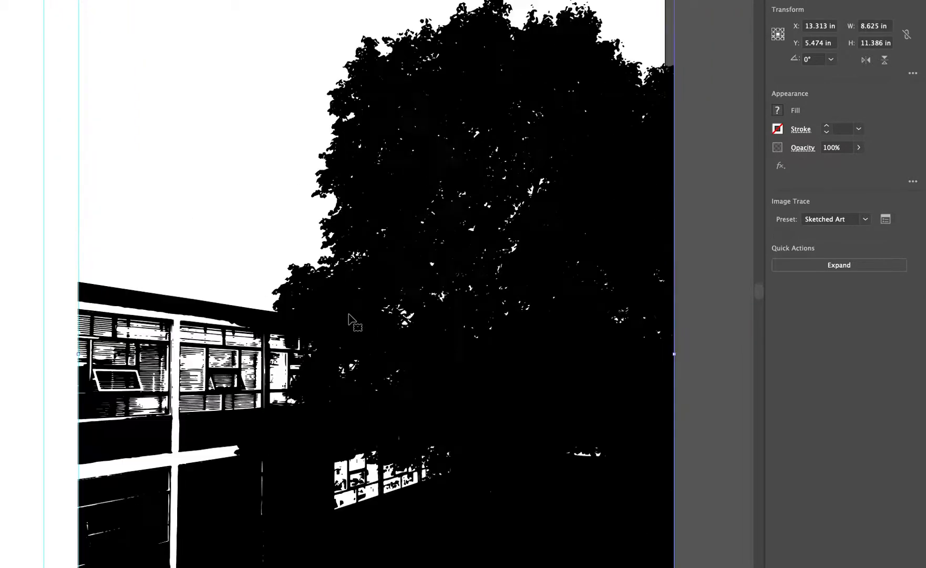
scroll(351, 319, up, 3)
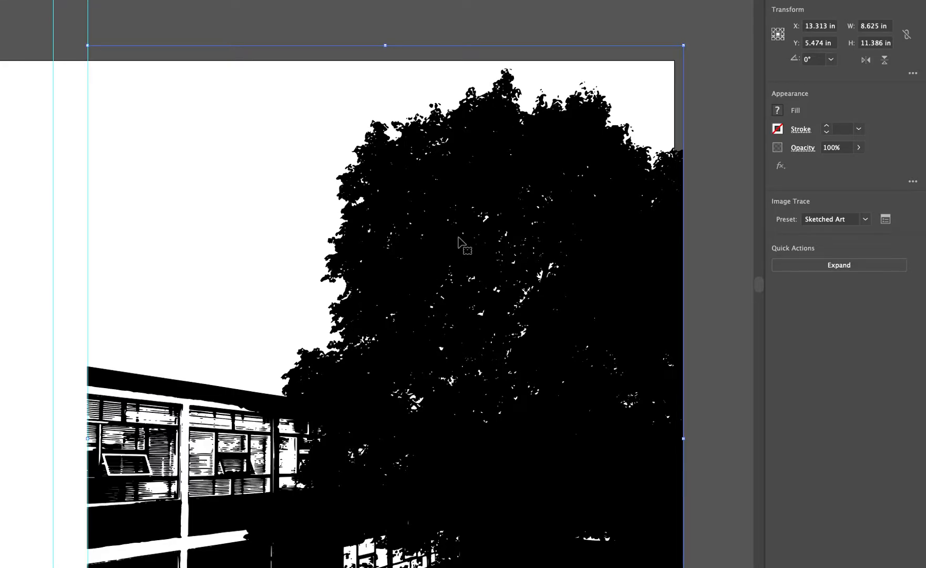
- Open the choice of Image Trace presets for the traced photo
click(860, 213)
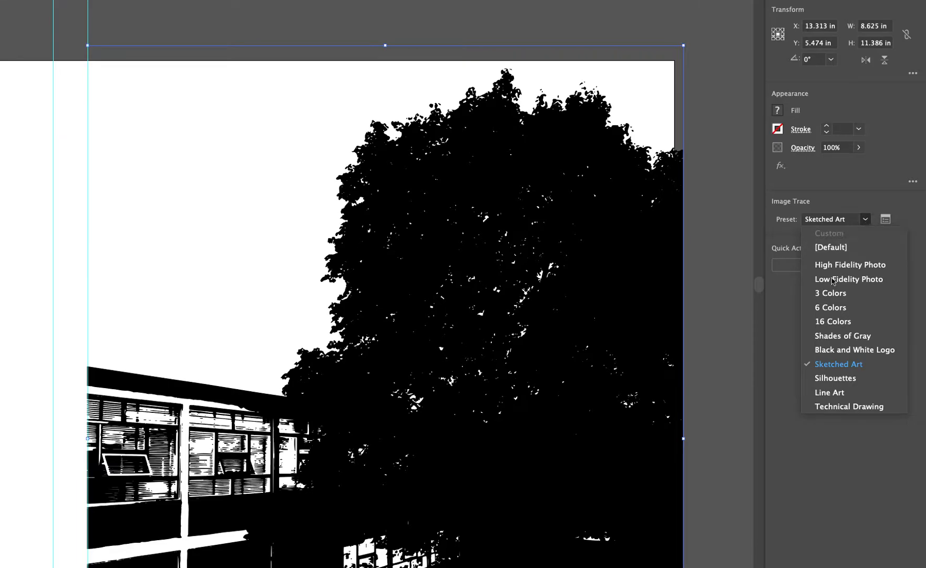